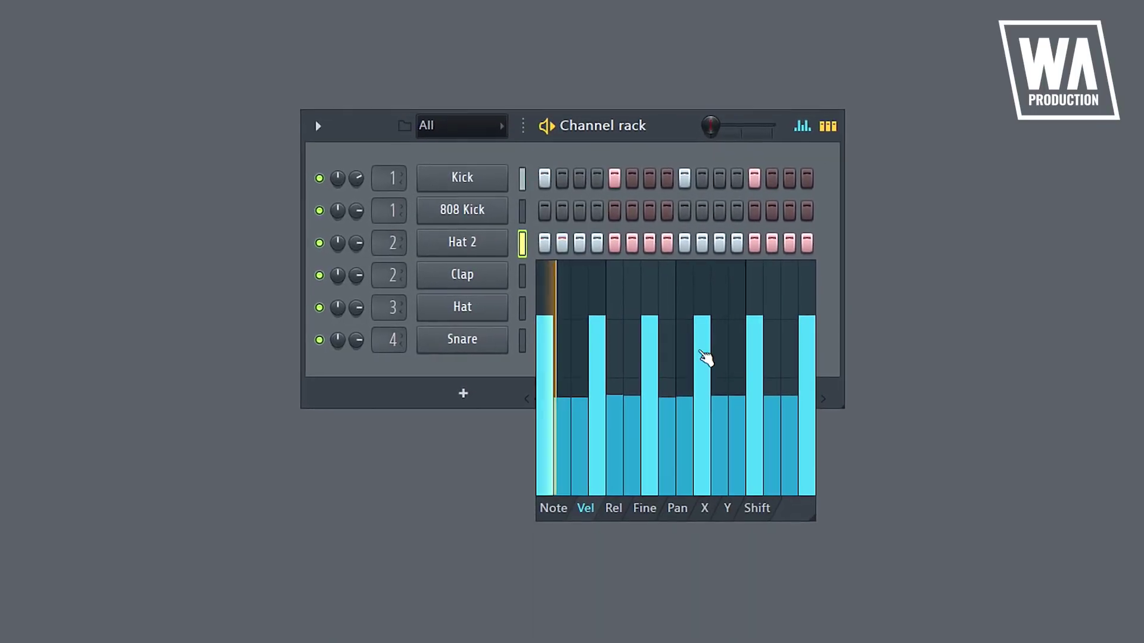
# Open the VFX Level Scaler node's editor from the Master Patcher map.
pyautogui.click(643, 503)
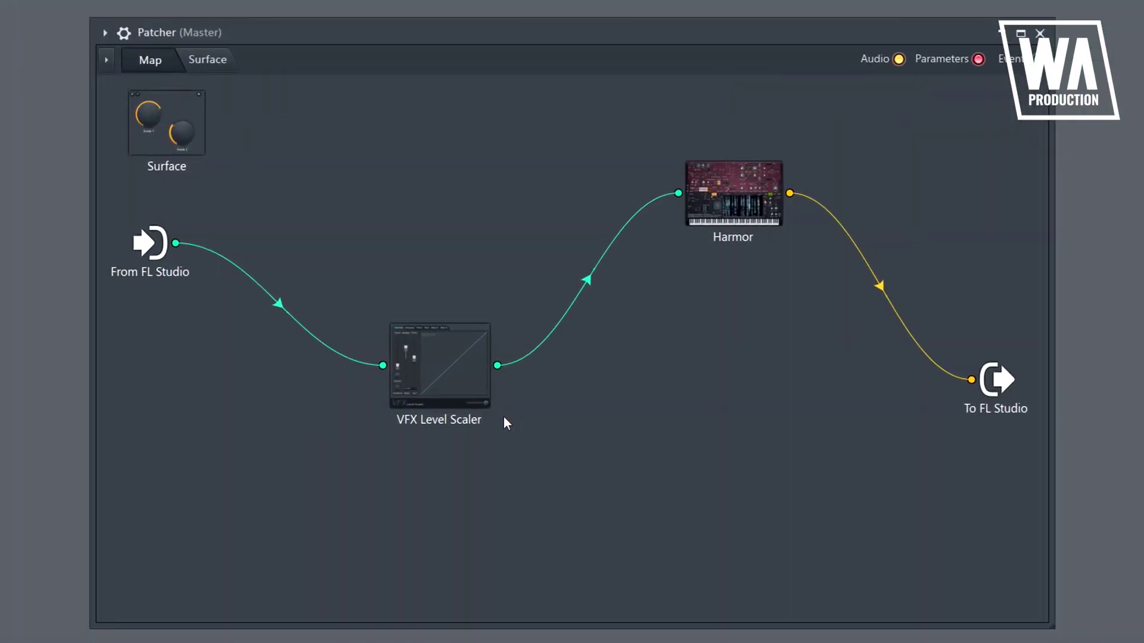
# Give the Snare a Euclidean Advanced fill with sequence length 16 and step count 9.
pyautogui.doubleClick(468, 391)
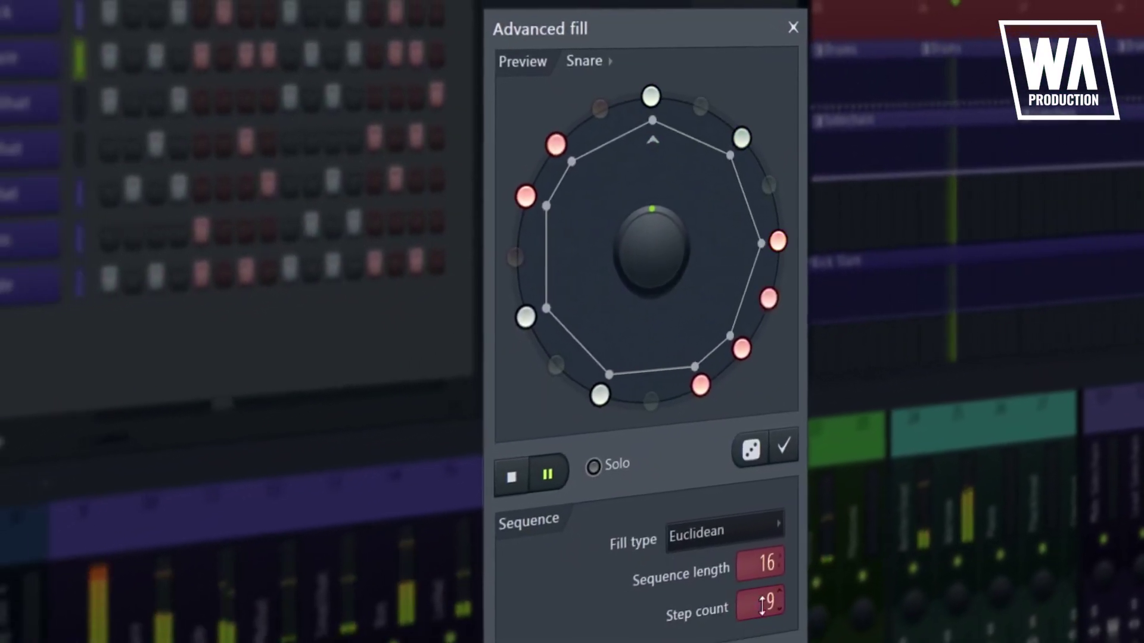
# Lower the Snare's Euclidean step count from 9 to 5.
pyautogui.moveTo(762, 604); pyautogui.dragTo(763, 640)
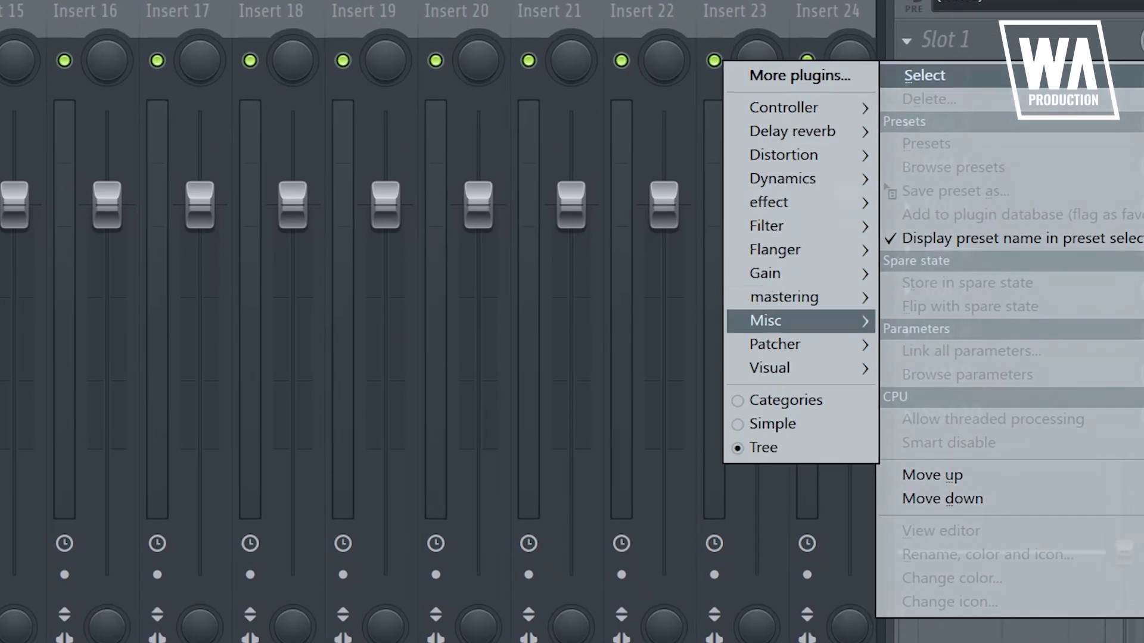
# Load Edison from the Misc plugin group into an effect slot on insert 18.
pyautogui.press('Right')
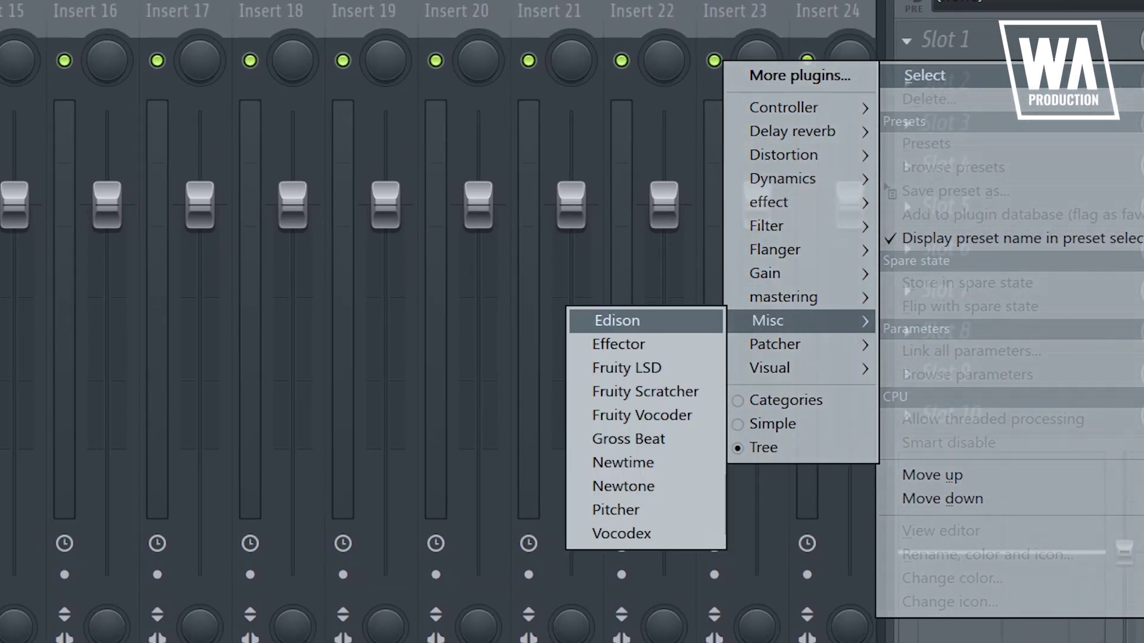
pyautogui.press('Return')
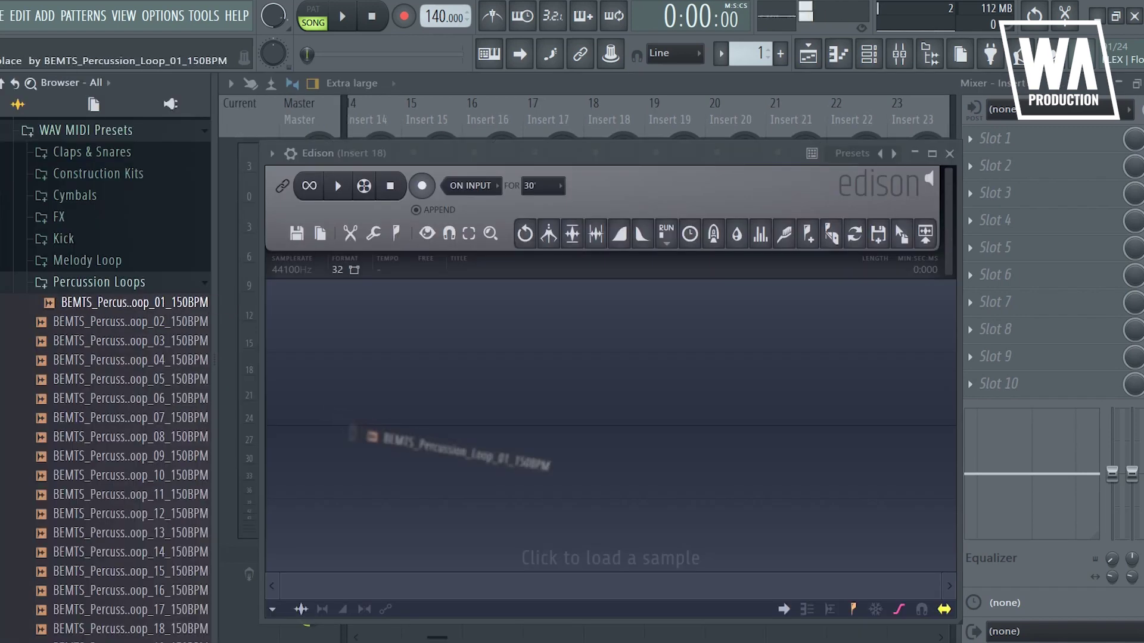
# Load BEMTS_Percussion_Loop_01_150BPM into a maximized Edison and blur the stretch between two hits.
pyautogui.moveTo(356, 434); pyautogui.dragTo(363, 438)
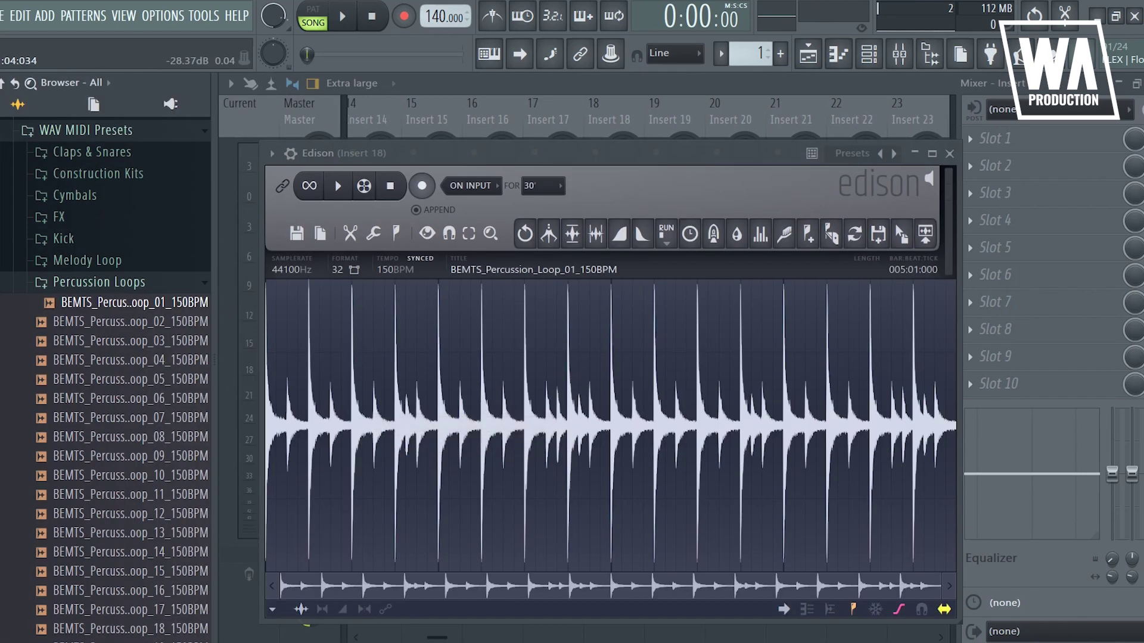
pyautogui.click(932, 154)
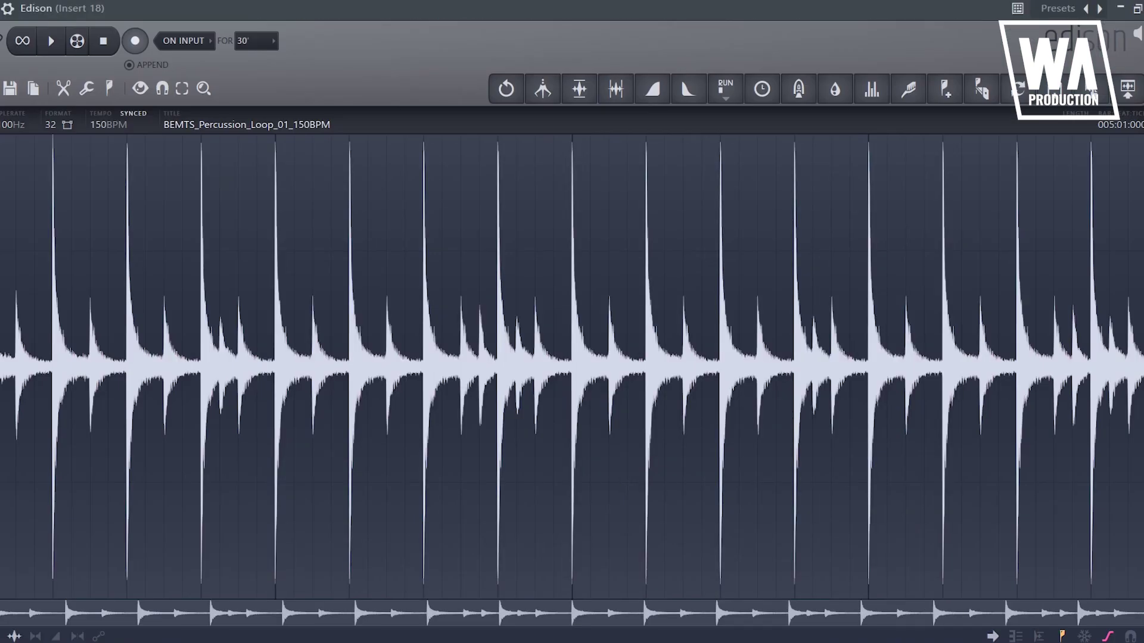
pyautogui.moveTo(535, 358); pyautogui.dragTo(572, 357)
pyautogui.scroll(5, 553, 357)
pyautogui.click(689, 89)
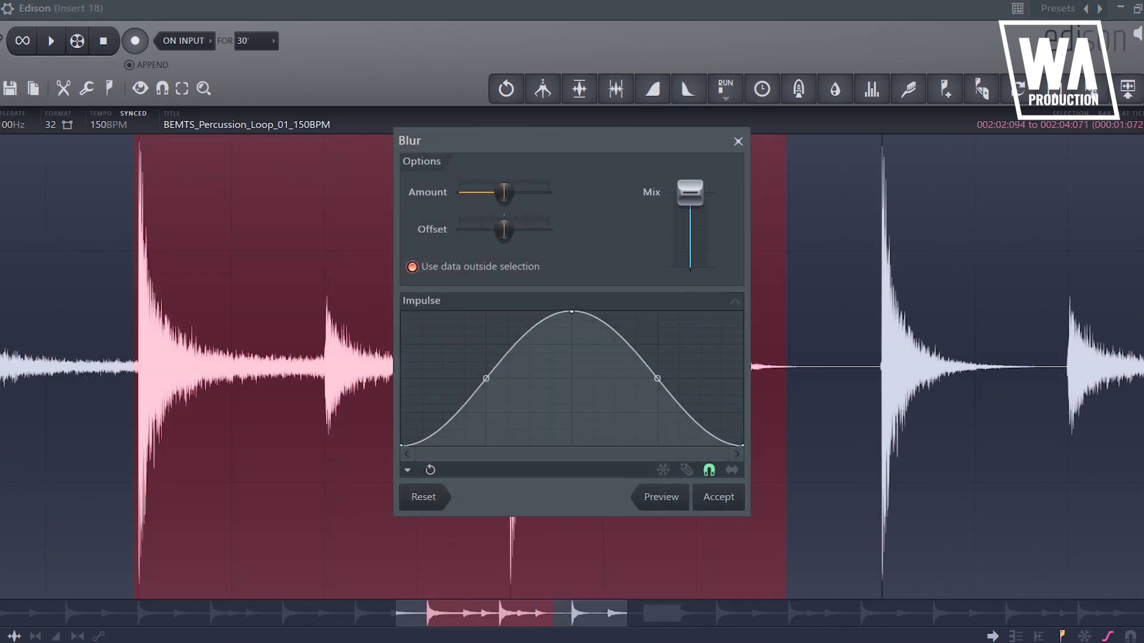
pyautogui.press('Return')
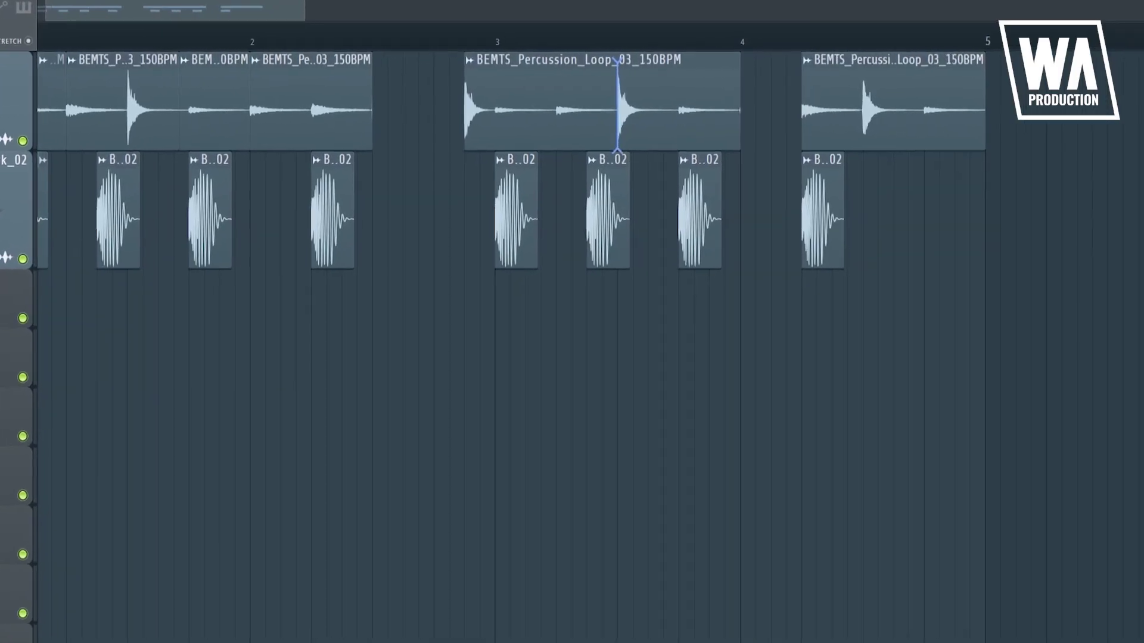
# Slice the BEMTS_Percussion_Loop_03_150BPM clip near bar 3, then drop the 18 stems into the Playlist.
pyautogui.click(617, 101)
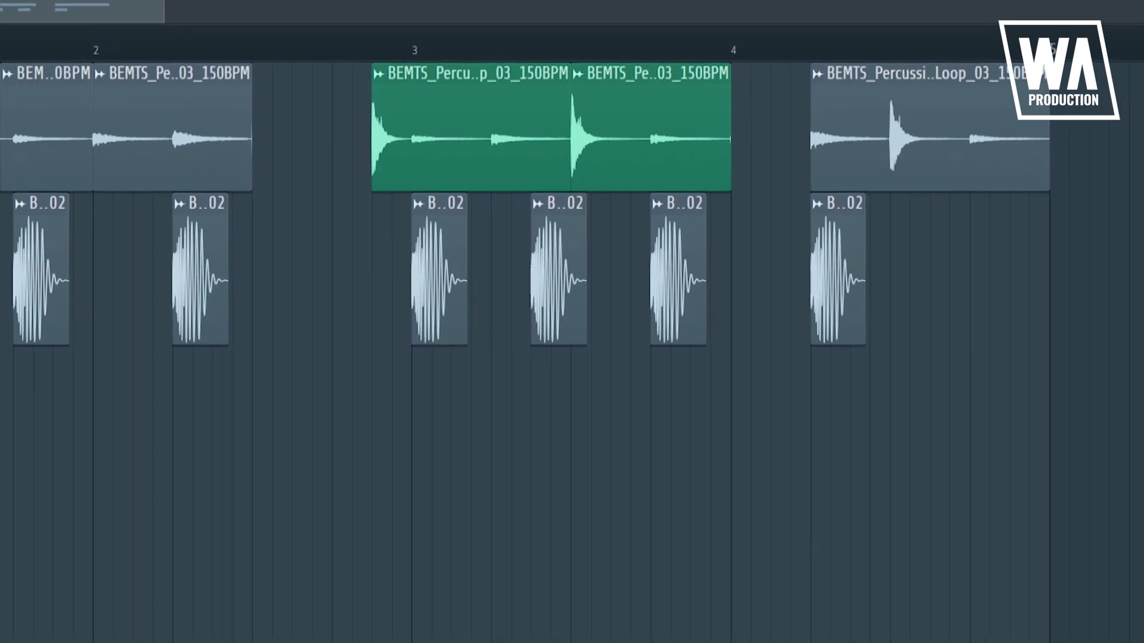
pyautogui.moveTo(571, 131); pyautogui.dragTo(510, 131)
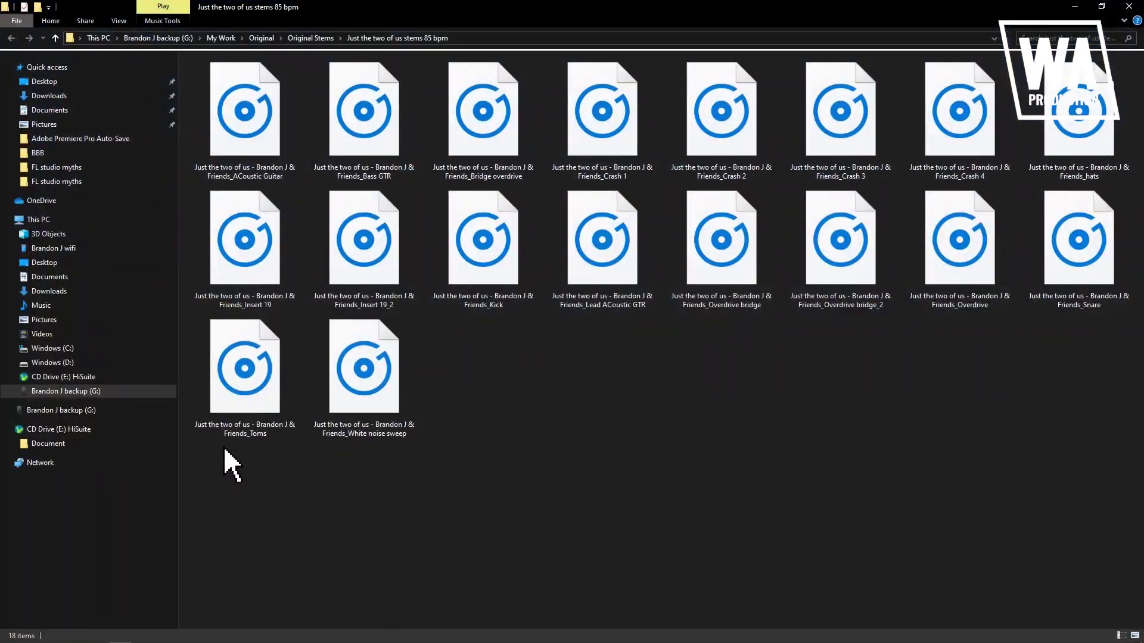
pyautogui.moveTo(225, 452); pyautogui.dragTo(1102, 59)
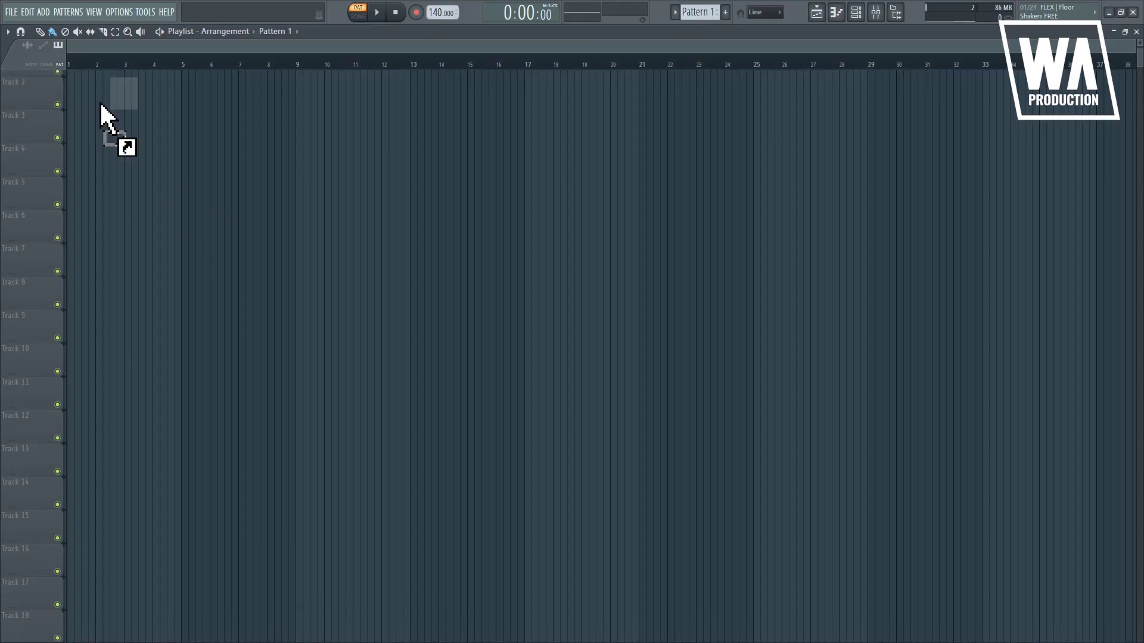
pyautogui.moveTo(102, 115); pyautogui.dragTo(95, 89)
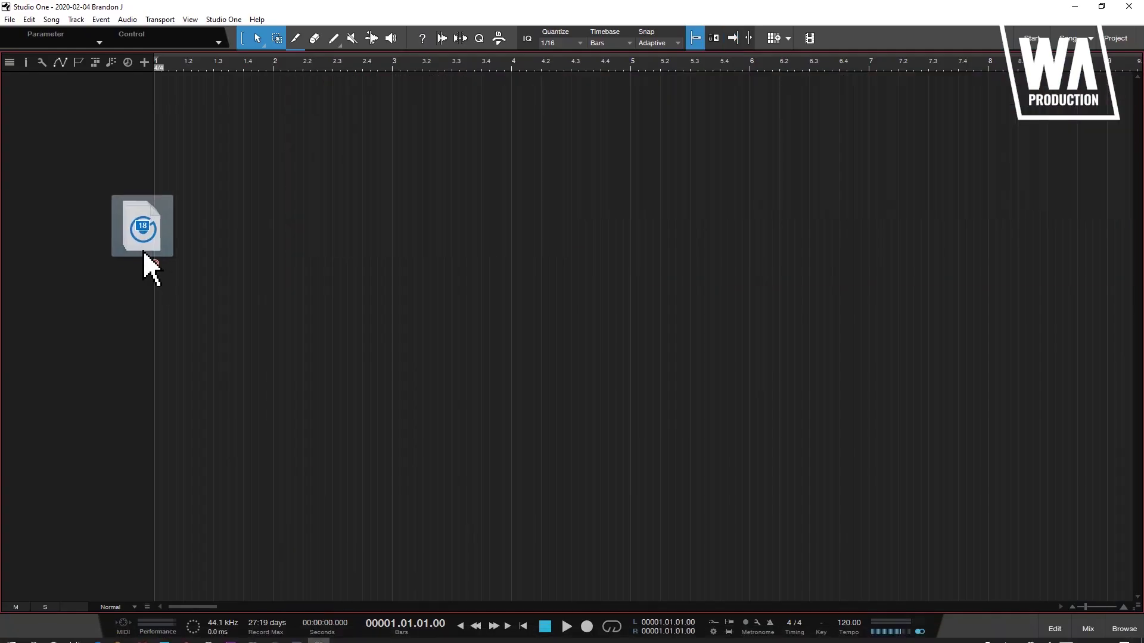
pyautogui.moveTo(143, 255); pyautogui.dragTo(164, 276)
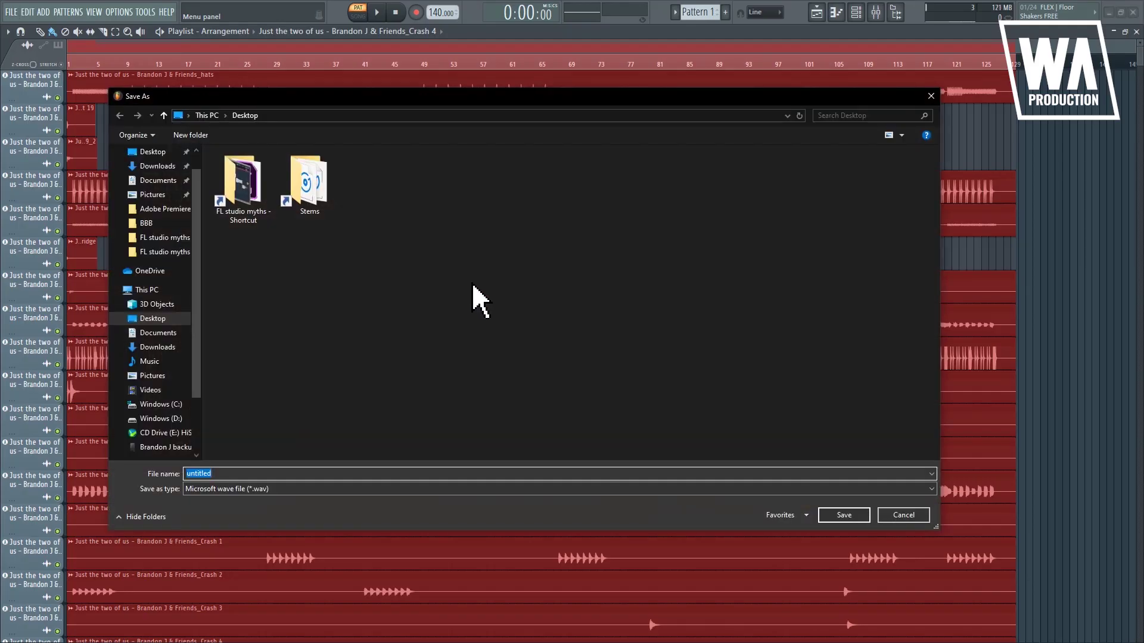
# Render the stem mix to a WAV file named 'FL studio'.
pyautogui.write('FL studio')
pyautogui.press('Return')
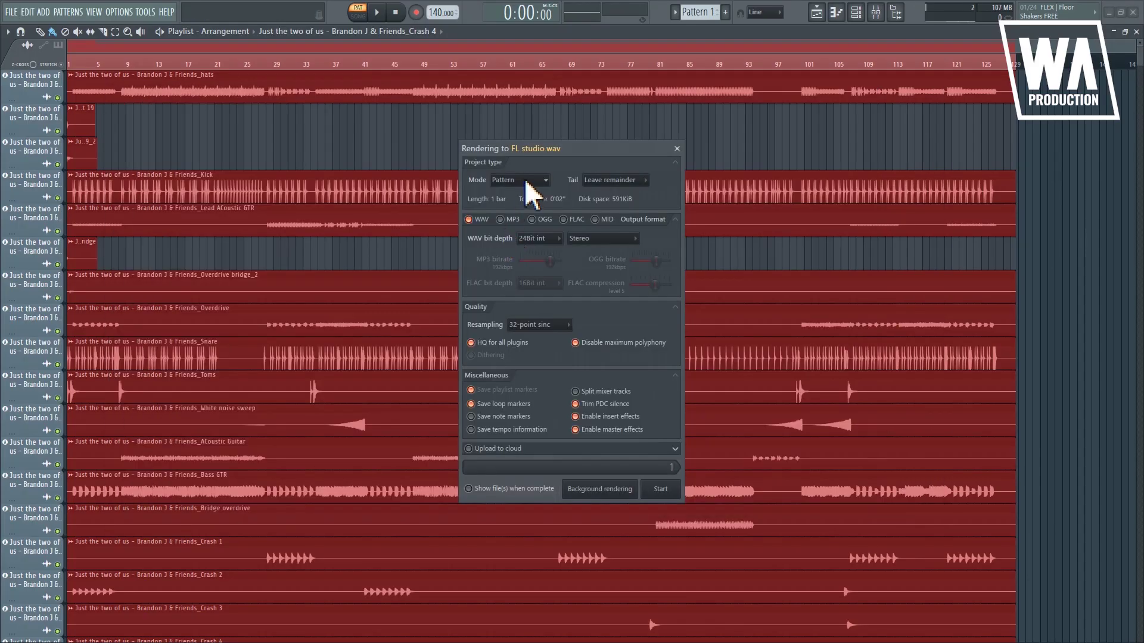
pyautogui.click(661, 488)
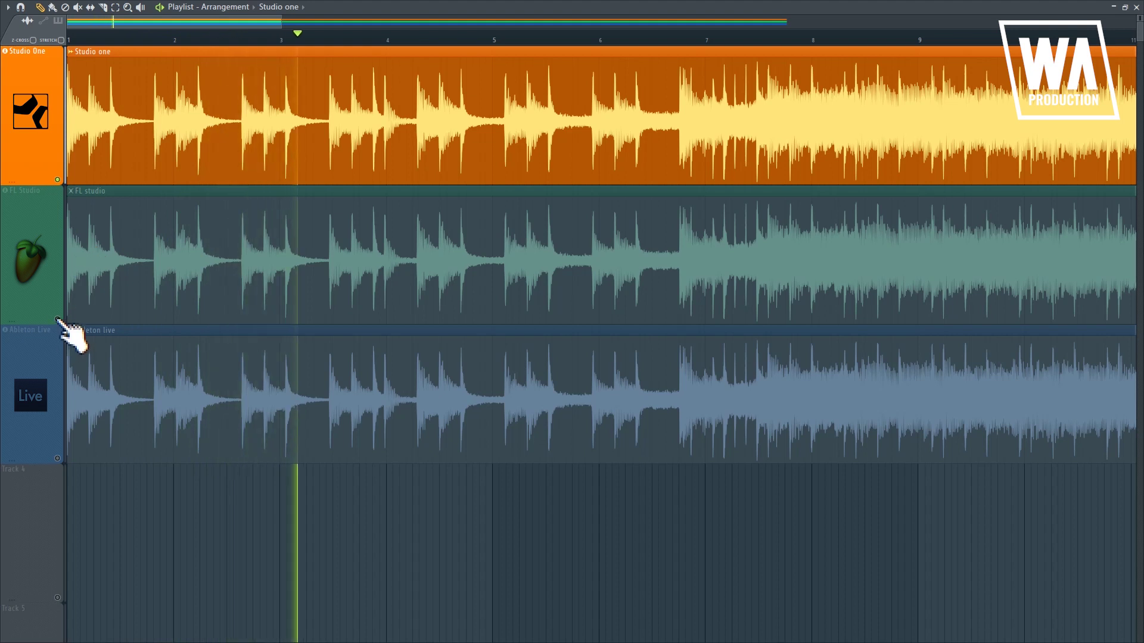
# During playback, solo the FL Studio, Ableton Live and Studio One renders in turn, then stop.
pyautogui.click(58, 320)
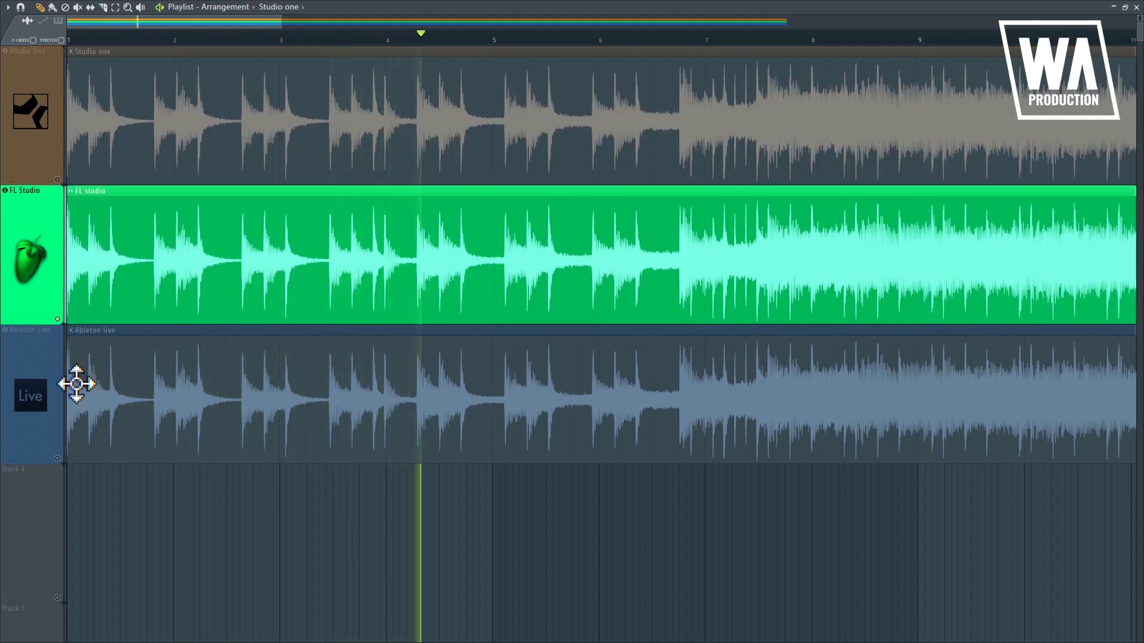
pyautogui.click(58, 459)
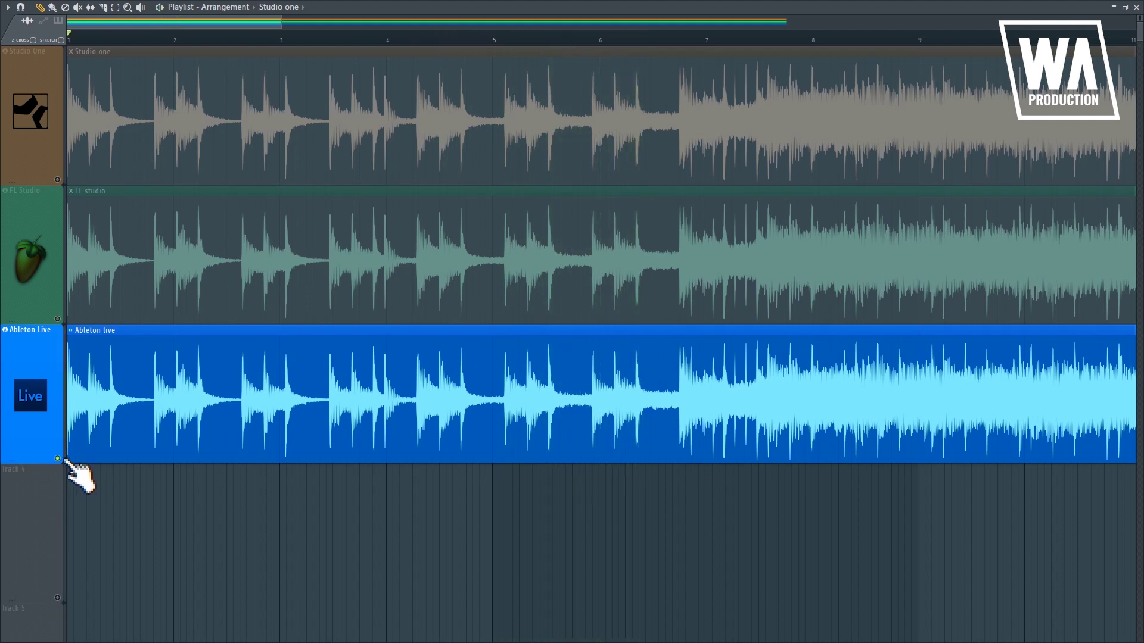
pyautogui.press('space')
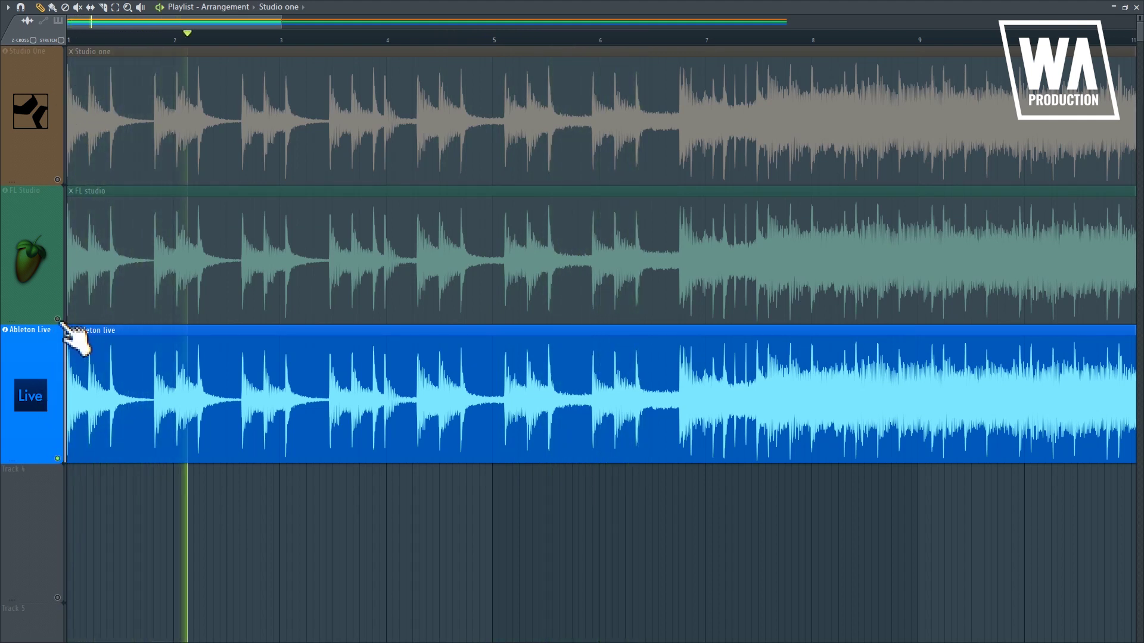
pyautogui.click(58, 180)
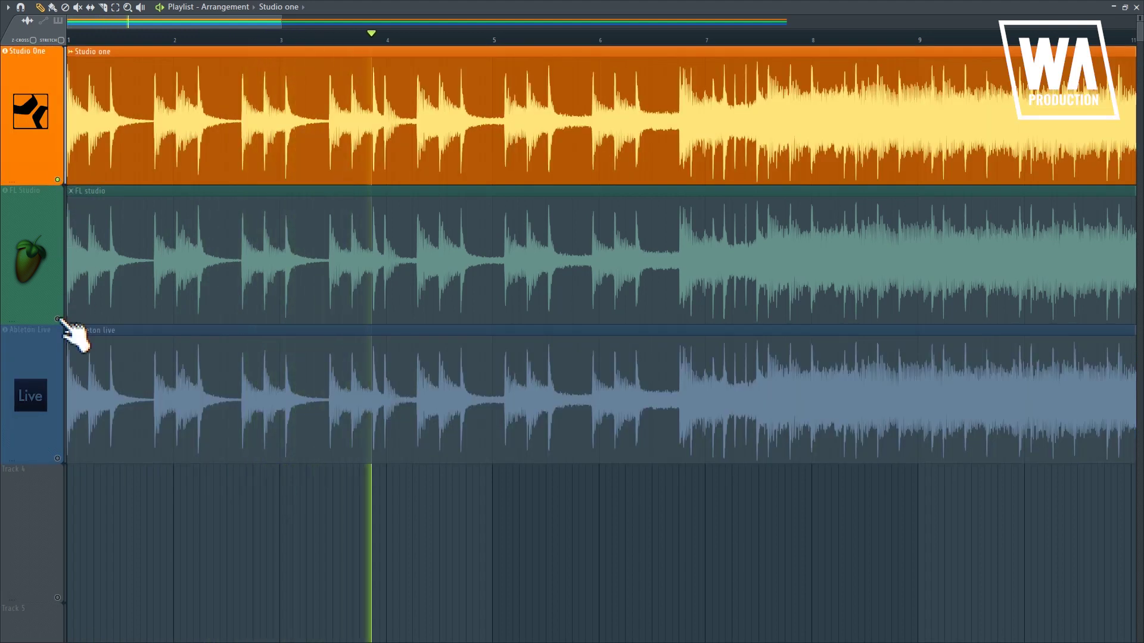
pyautogui.click(58, 319)
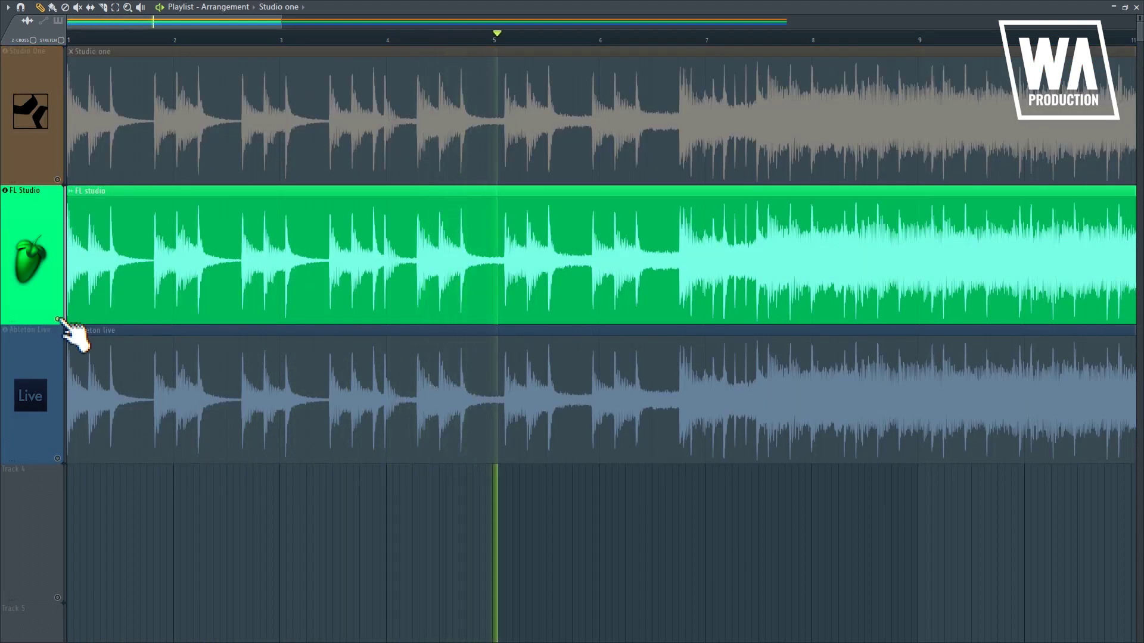
pyautogui.click(58, 459)
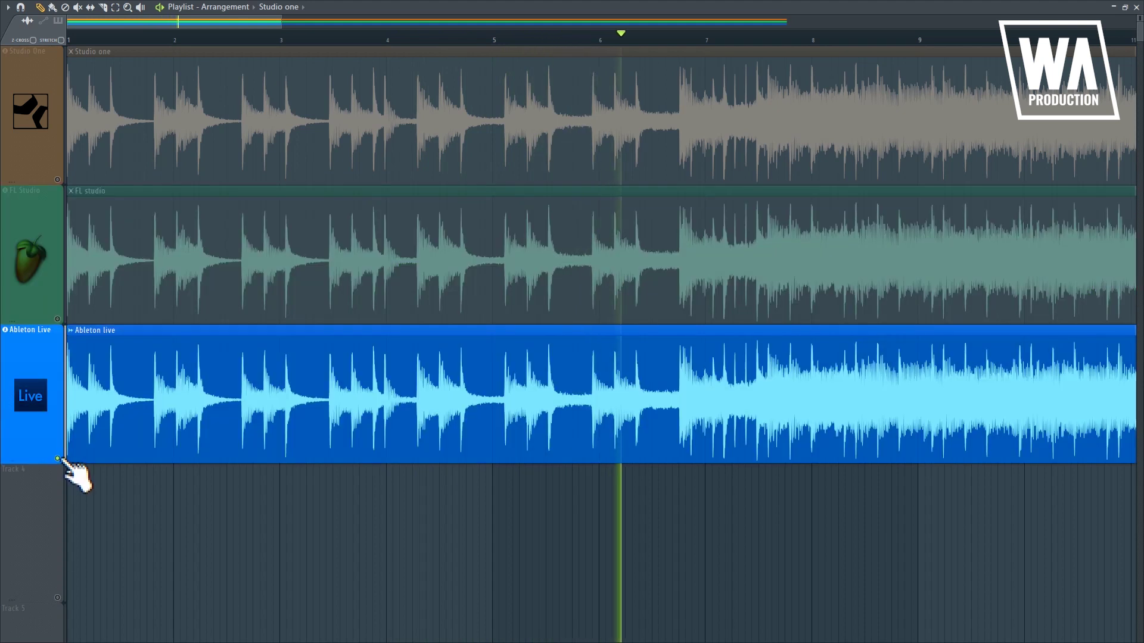
pyautogui.press('space')
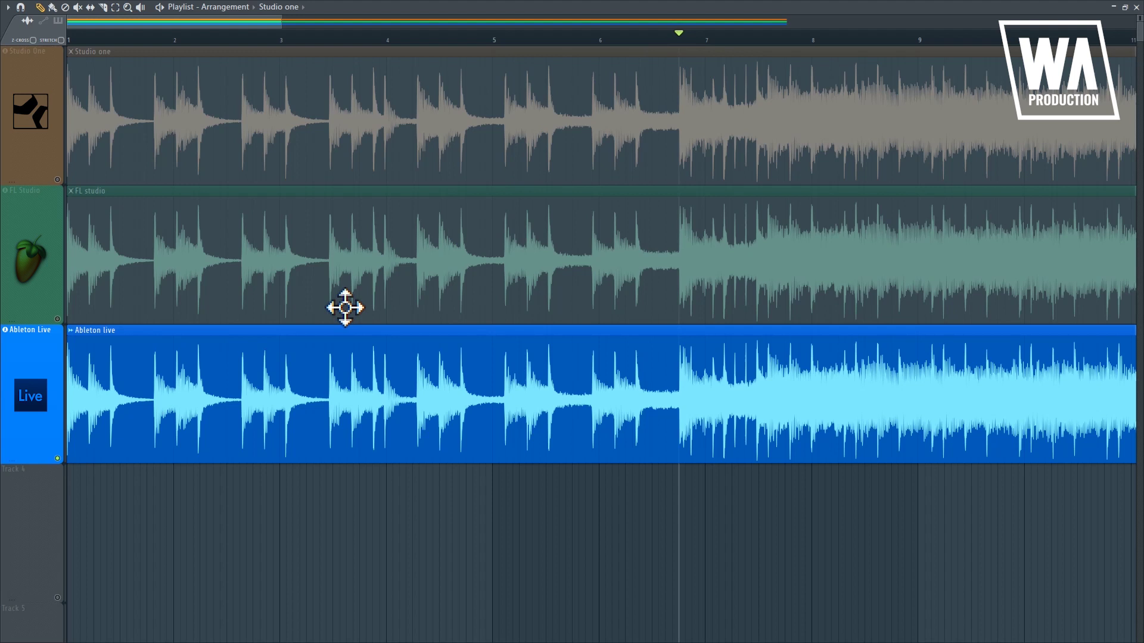
# Restart playback and alternate solos between the FL Studio, Studio One and Ableton Live renders.
pyautogui.press('space')
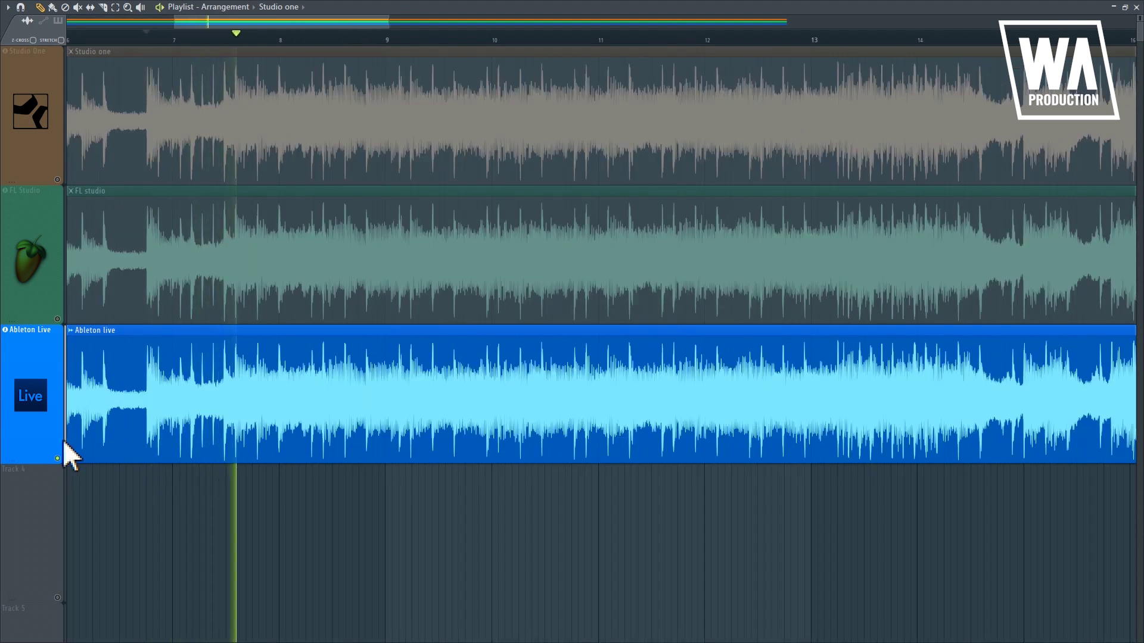
pyautogui.click(58, 319)
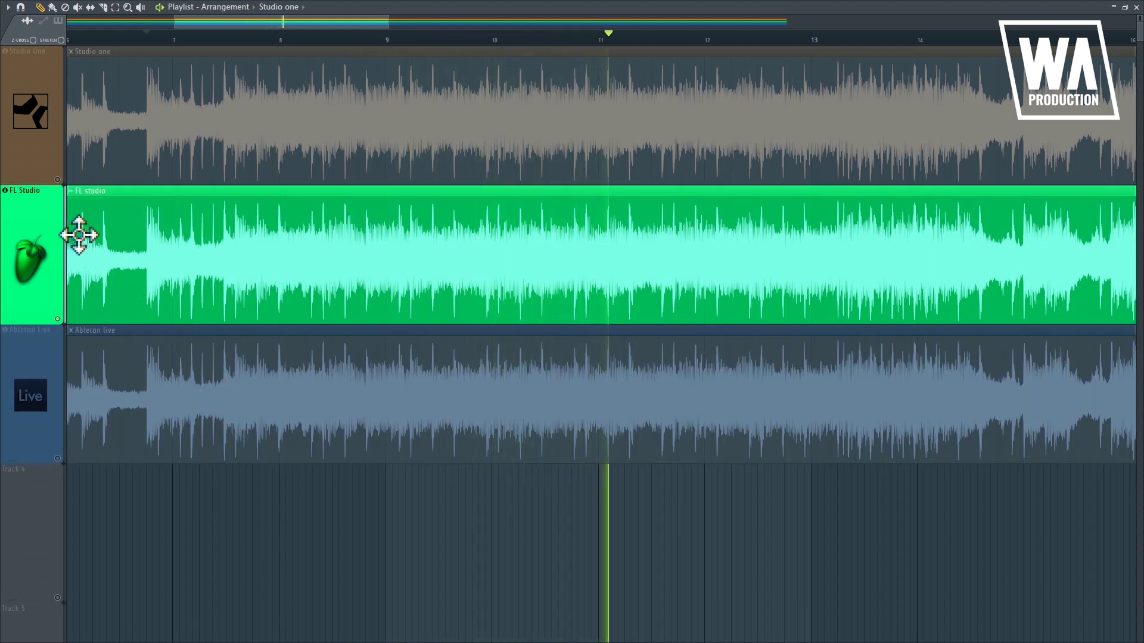
pyautogui.click(63, 182)
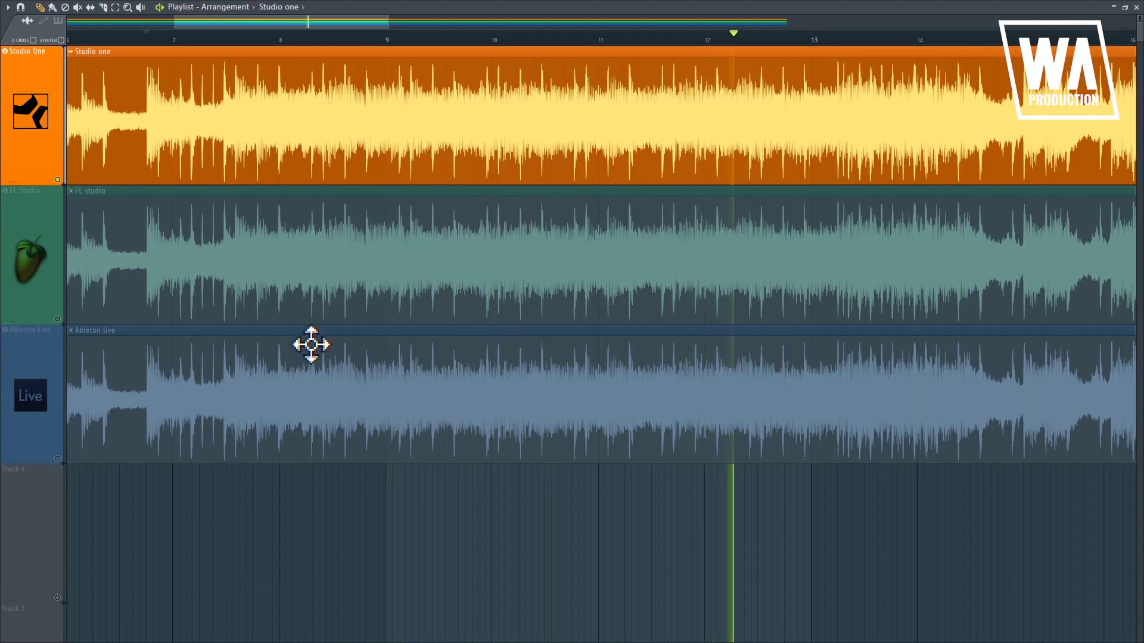
pyautogui.click(64, 322)
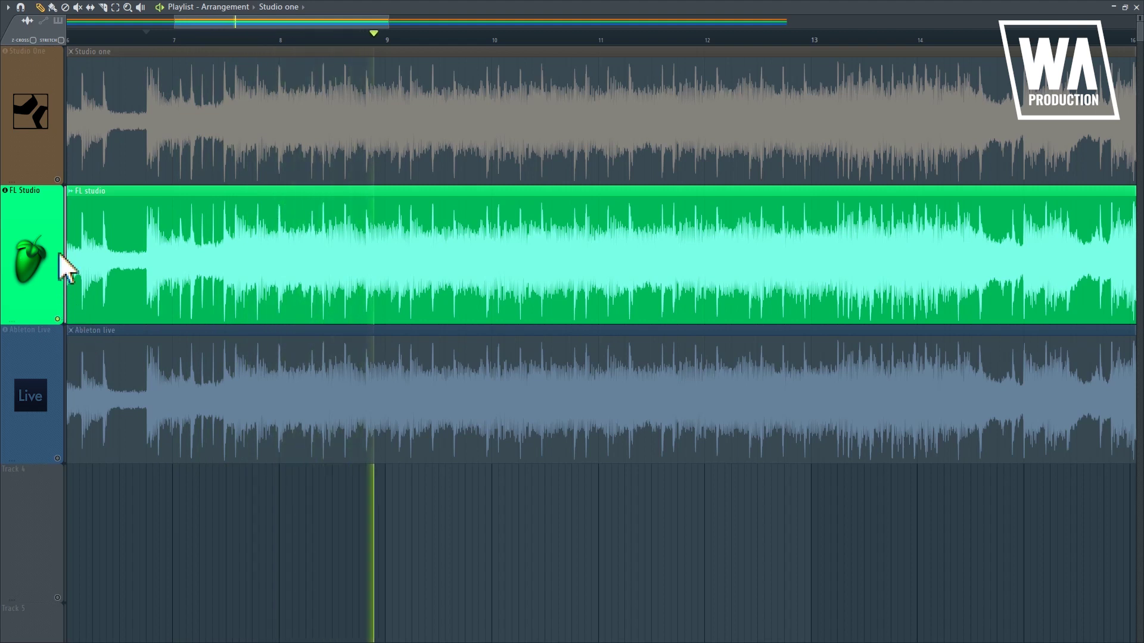
pyautogui.click(57, 179)
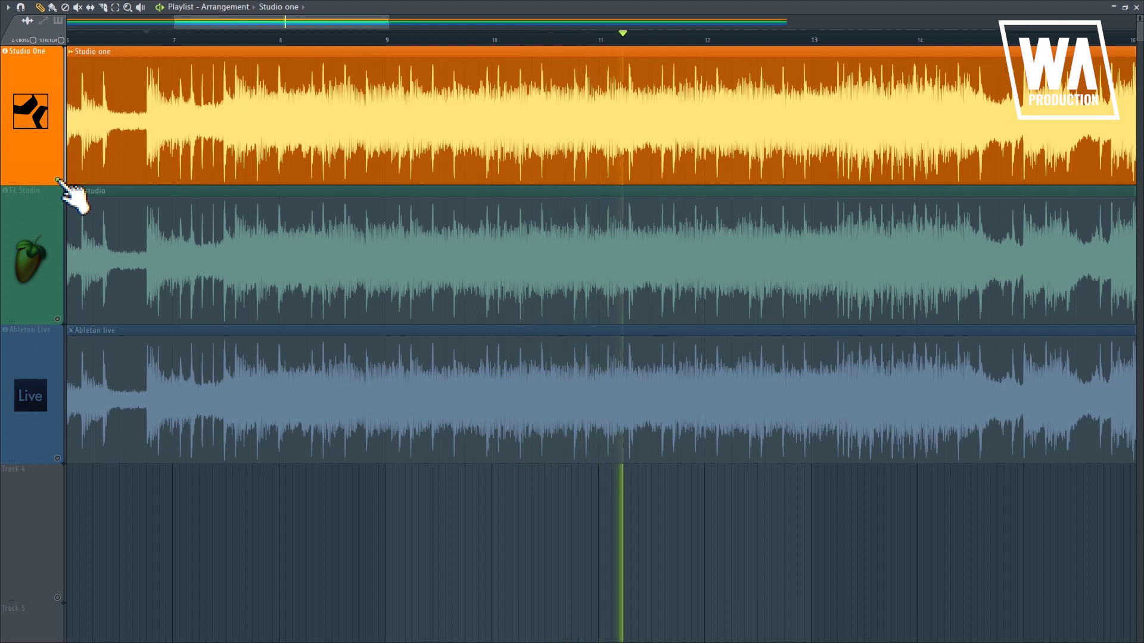
pyautogui.click(57, 458)
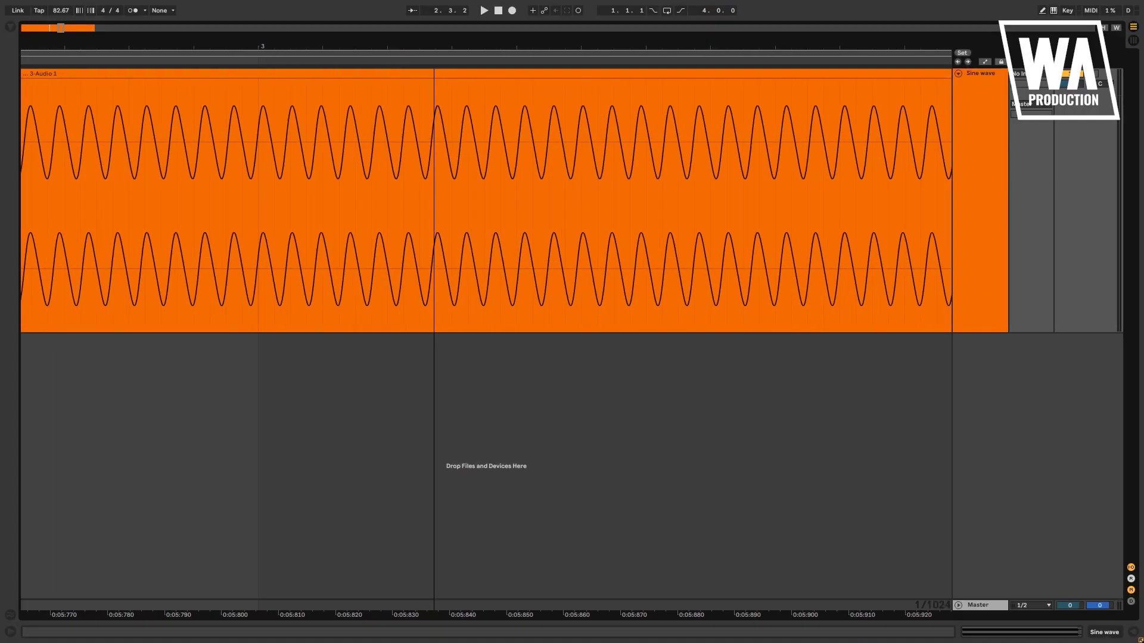
pyautogui.press('+')
pyautogui.press('+')
pyautogui.press('+')
pyautogui.press('+')
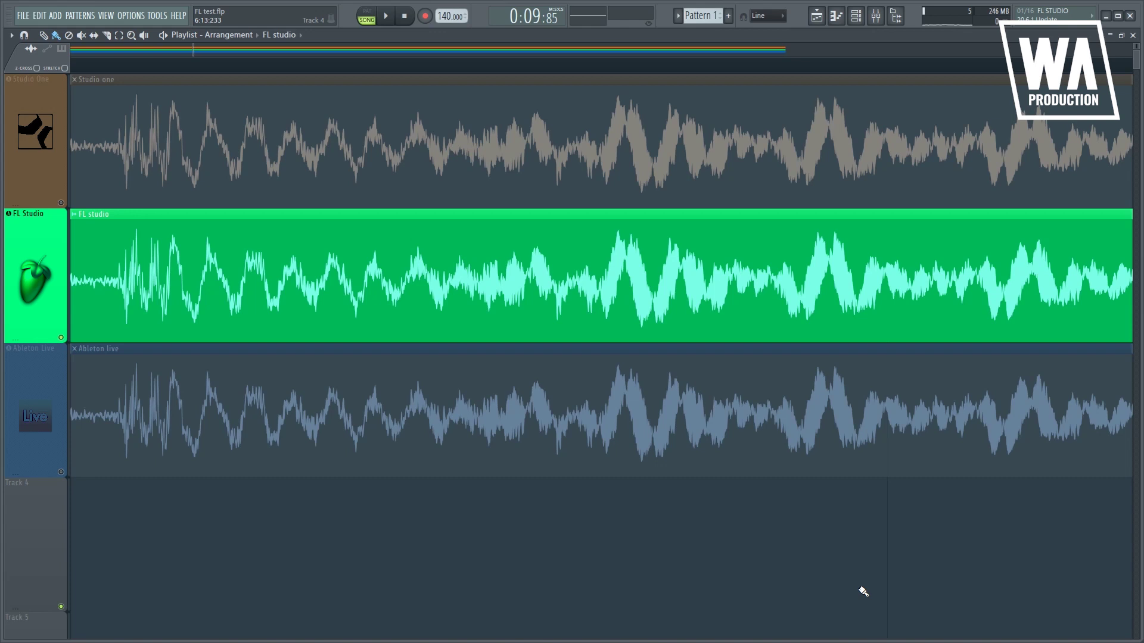
# Switch on Reverse polarity for the FL studio render clip in its channel settings.
pyautogui.doubleClick(496, 212)
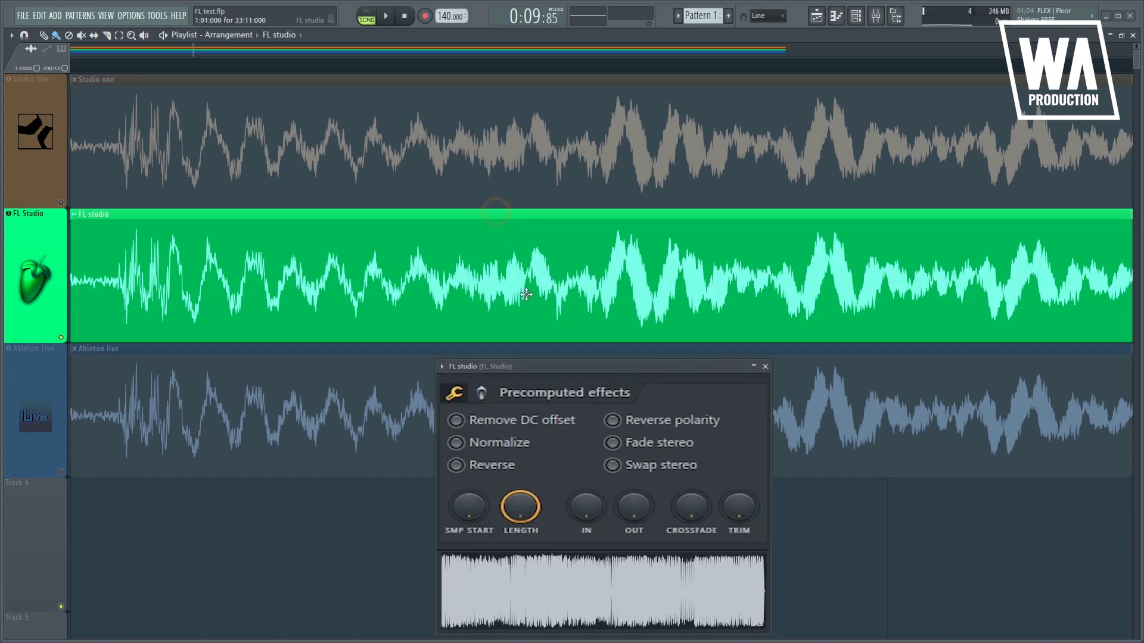
pyautogui.click(614, 422)
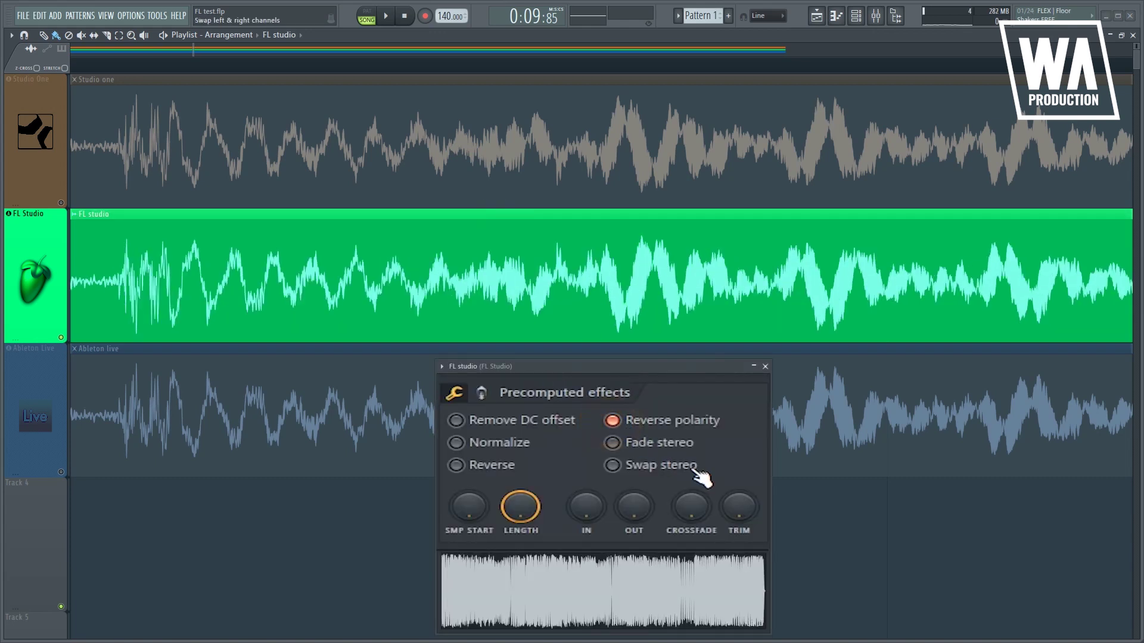
pyautogui.click(765, 367)
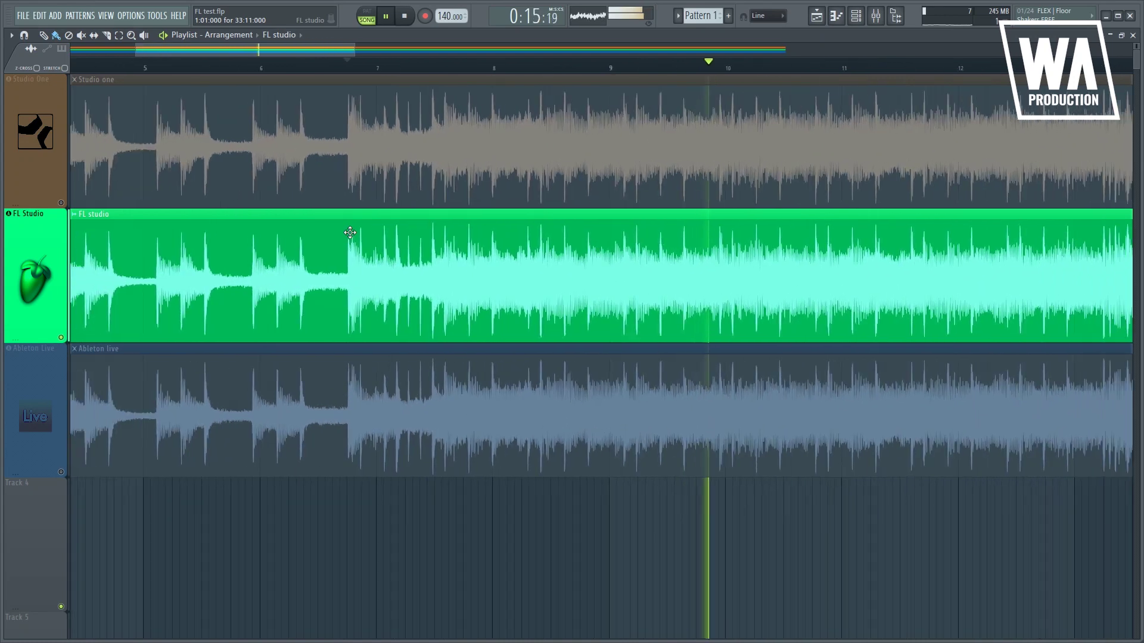
# Keep the Ableton Live render muted, unmute Studio One, and show the Mixer.
pyautogui.scroll(-4, 350, 233)
pyautogui.scroll(-1, 350, 233)
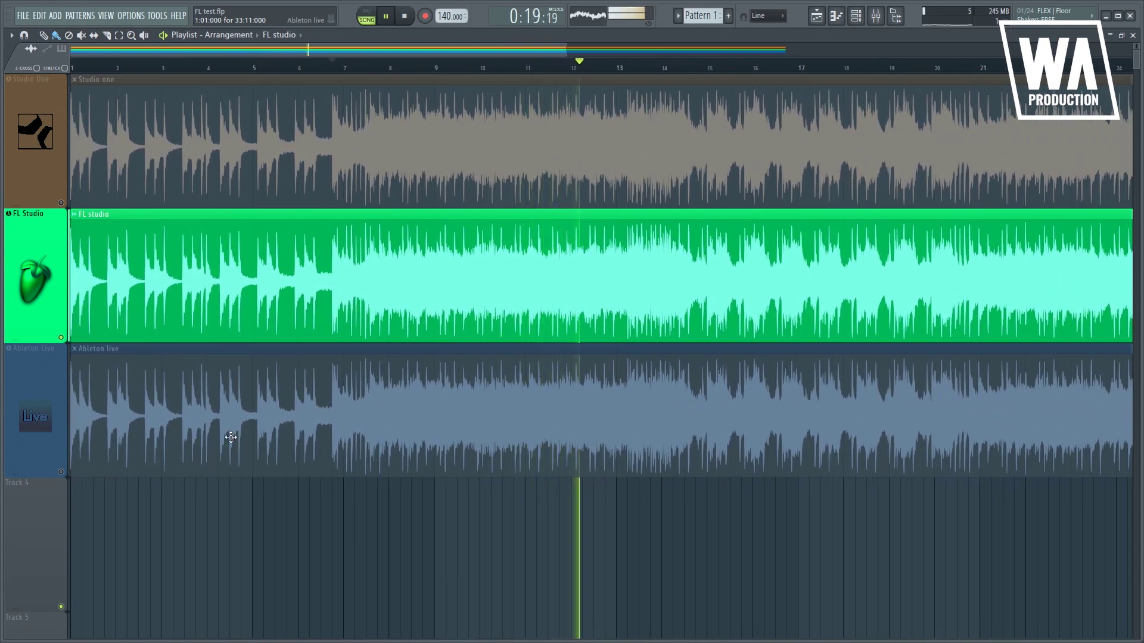
pyautogui.click(62, 472)
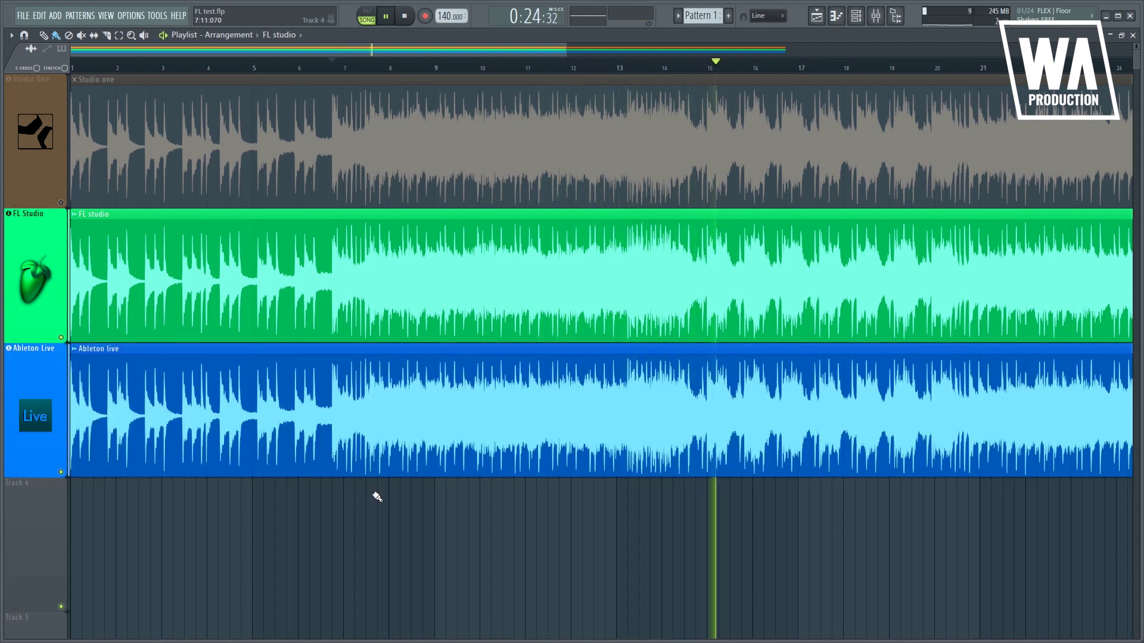
pyautogui.click(62, 473)
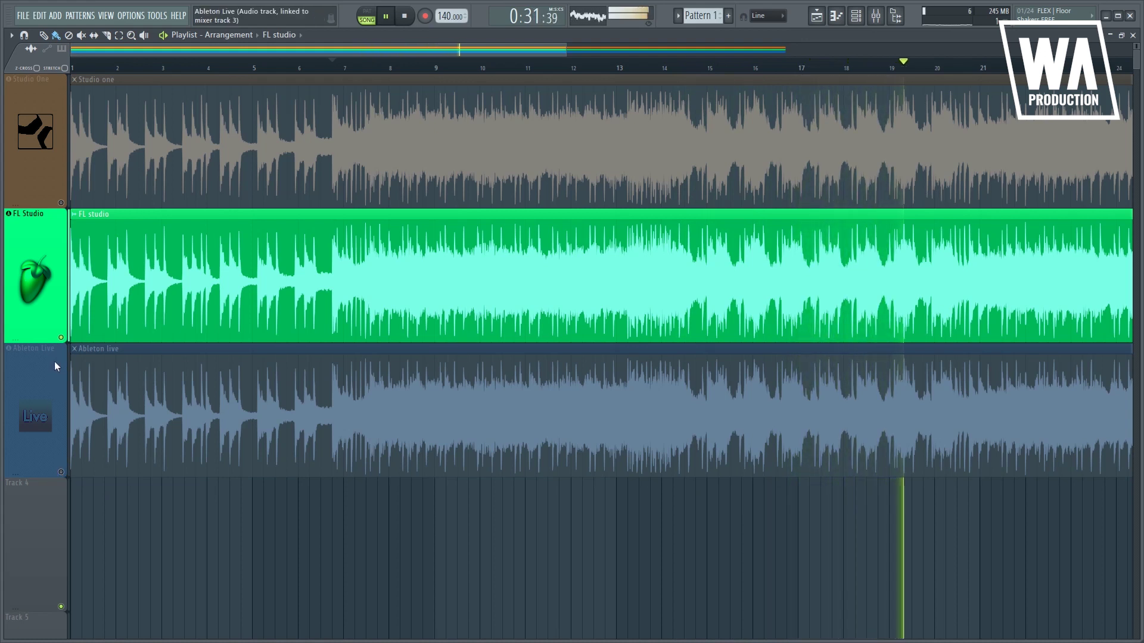
pyautogui.click(61, 203)
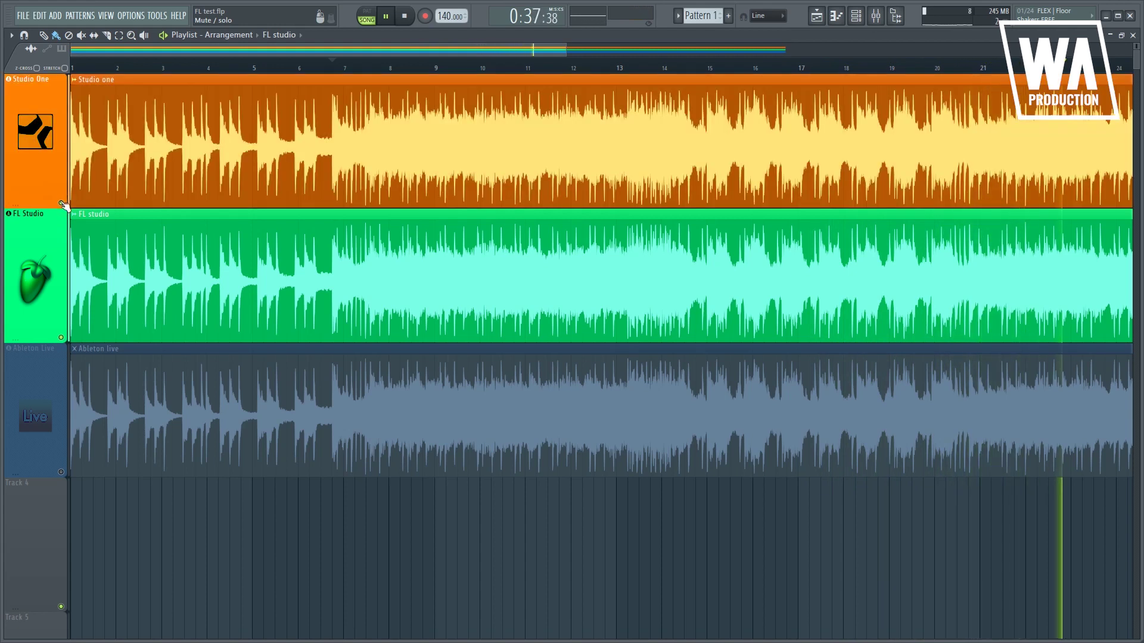
pyautogui.click(875, 16)
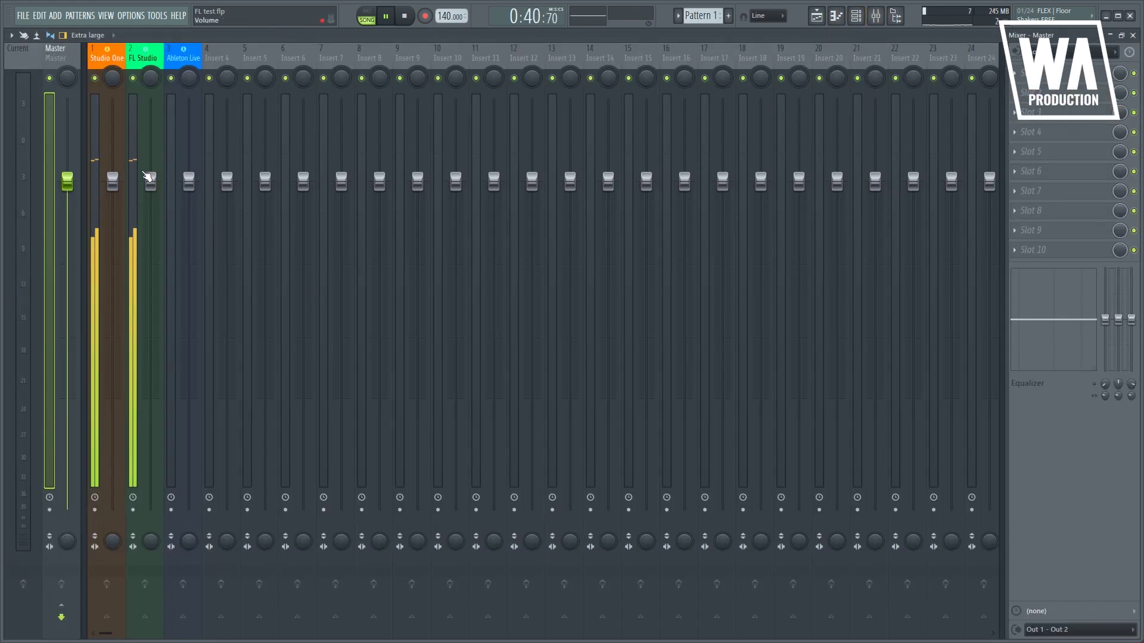